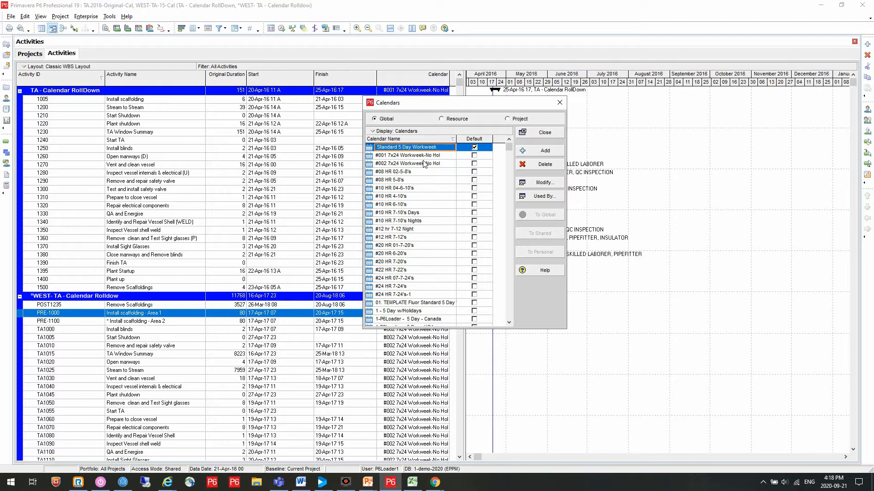
# - List the project-level calendars, and log in to P6-Loader in Chrome on the 1-demo-2020 database
pyautogui.click(518, 119)
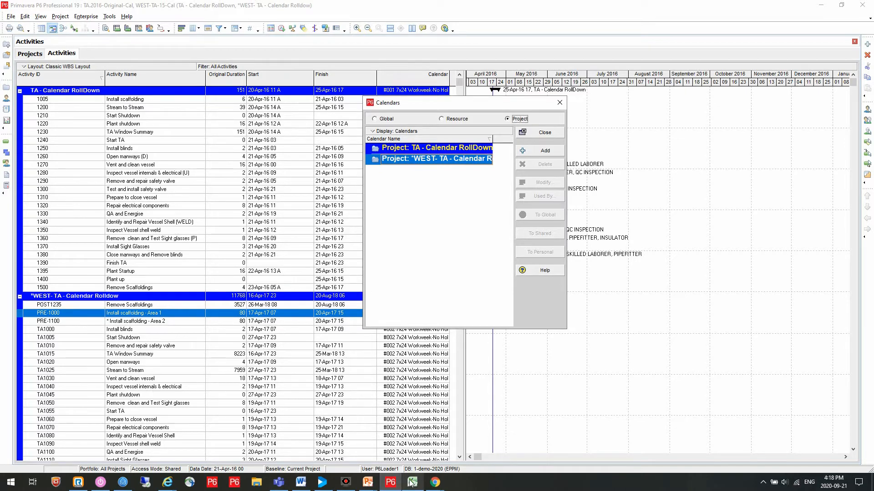
pyautogui.moveTo(413, 478)
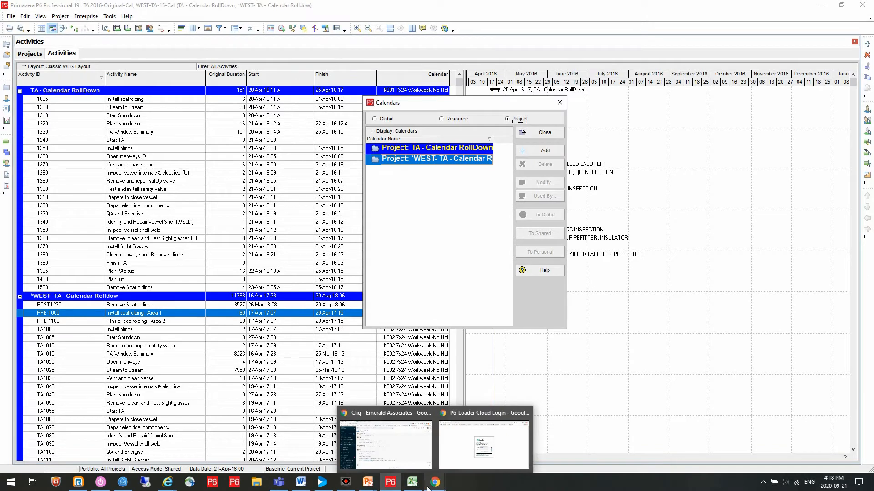
pyautogui.click(460, 455)
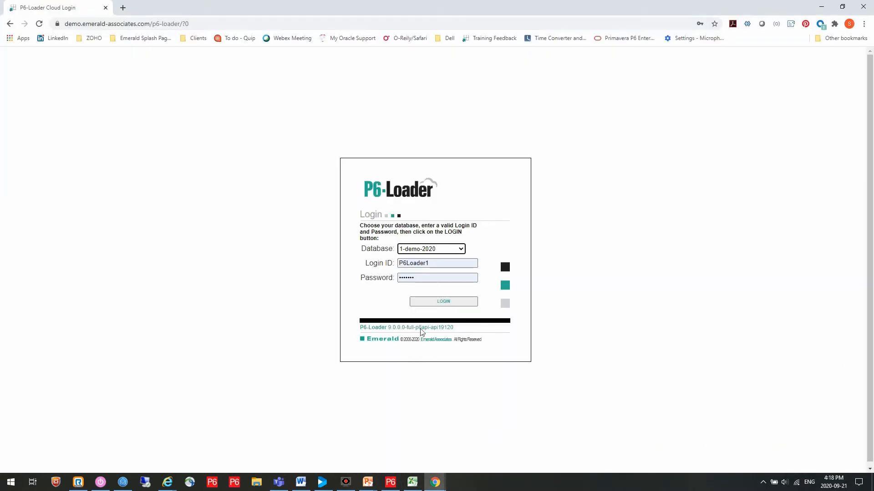
pyautogui.click(444, 302)
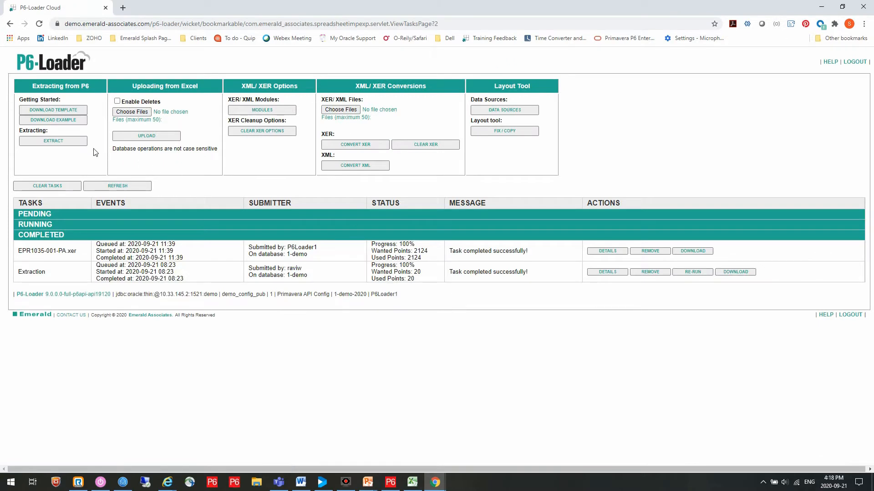
# - Submit a P6 data extraction in P6-Loader for the CalendarRolldown module only
pyautogui.click(51, 141)
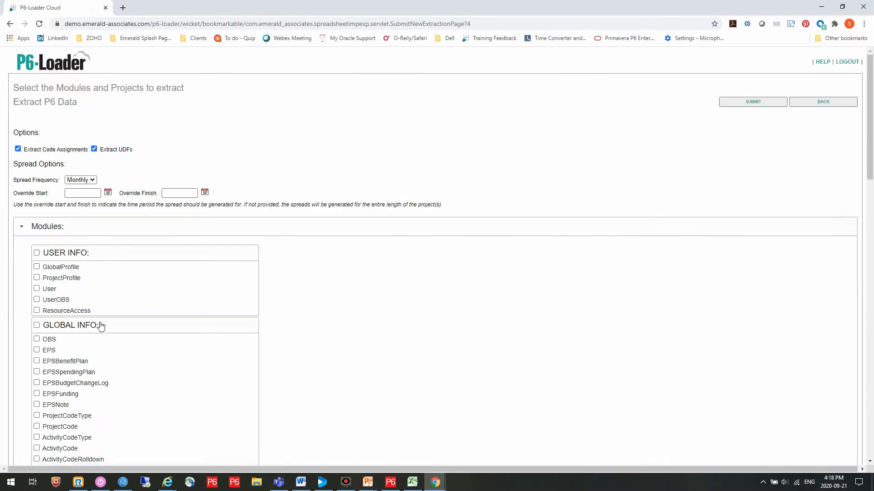
pyautogui.scroll(-6, 119, 331)
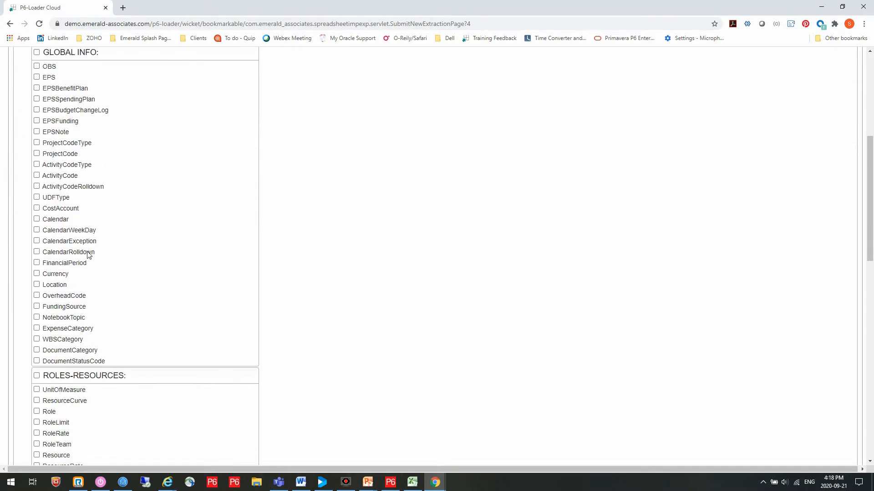
pyautogui.click(37, 252)
pyautogui.scroll(4, 706, 213)
pyautogui.scroll(2, 724, 168)
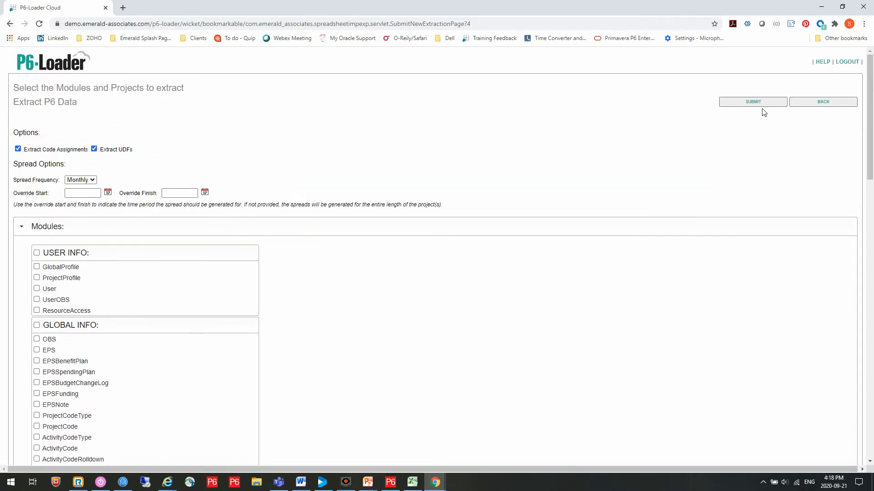
pyautogui.click(753, 102)
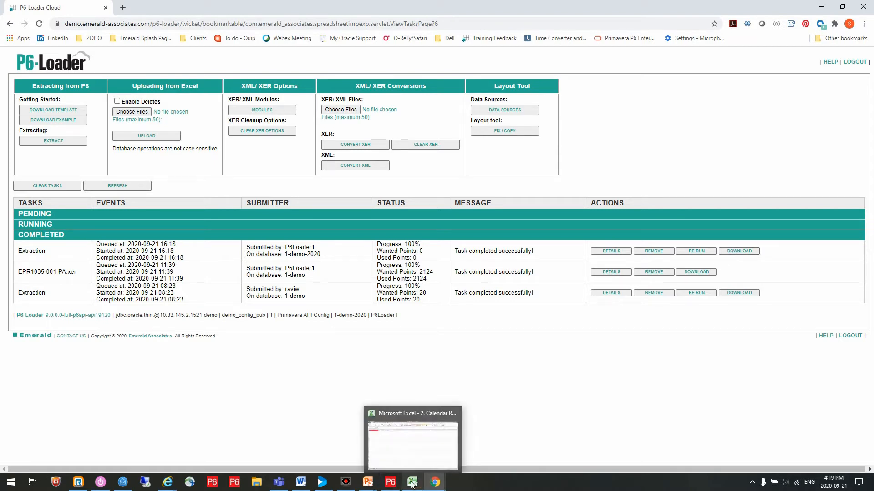
# - Copy the global calendar name "#001 7x24 Workweek-No Hol" from Primavera P6 into cell A2 of the Calendar Roll Down workbook in Excel
pyautogui.click(414, 435)
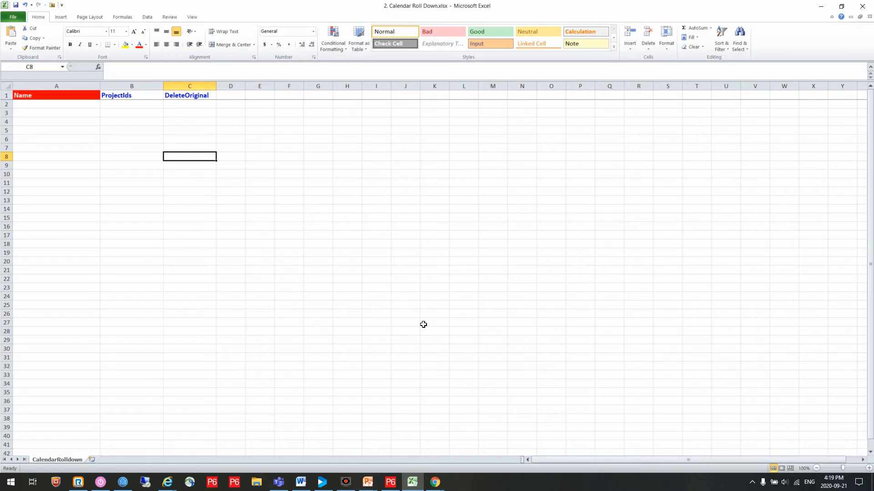
pyautogui.click(64, 106)
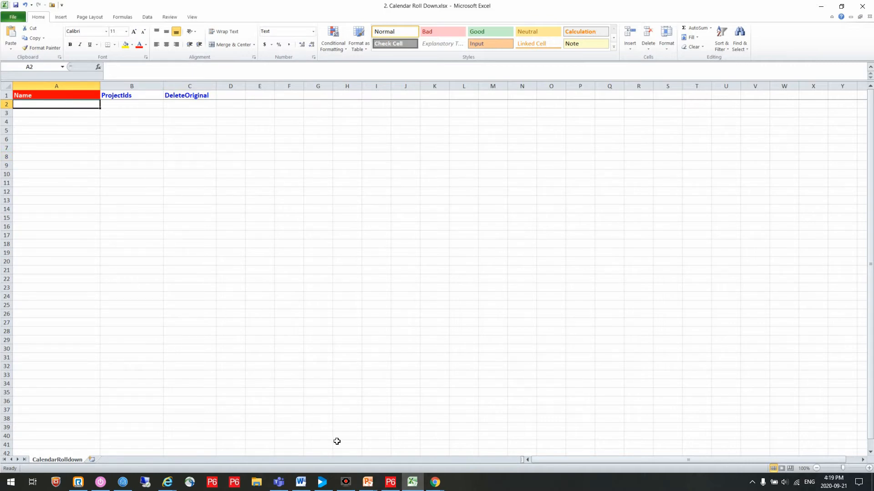
pyautogui.click(389, 482)
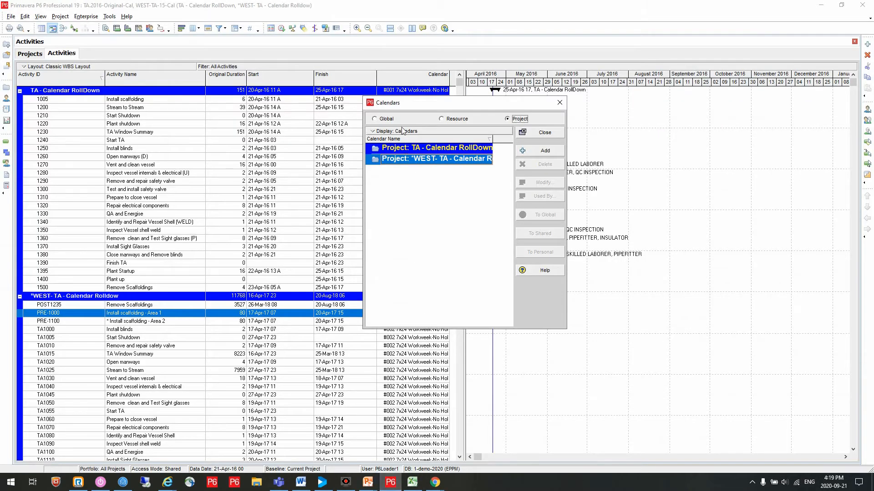
pyautogui.click(387, 119)
pyautogui.click(446, 155)
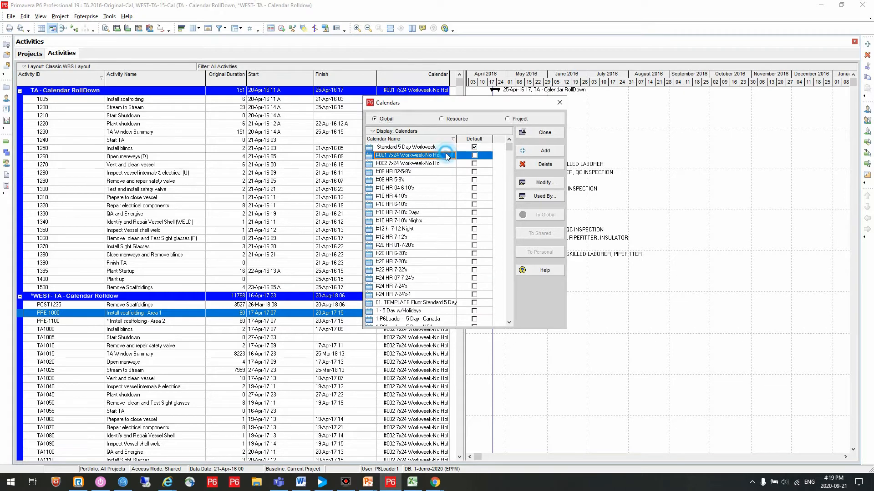
pyautogui.click(444, 154)
pyautogui.doubleClick(443, 153)
pyautogui.hotkey('ctrl', 'c')
pyautogui.click(413, 482)
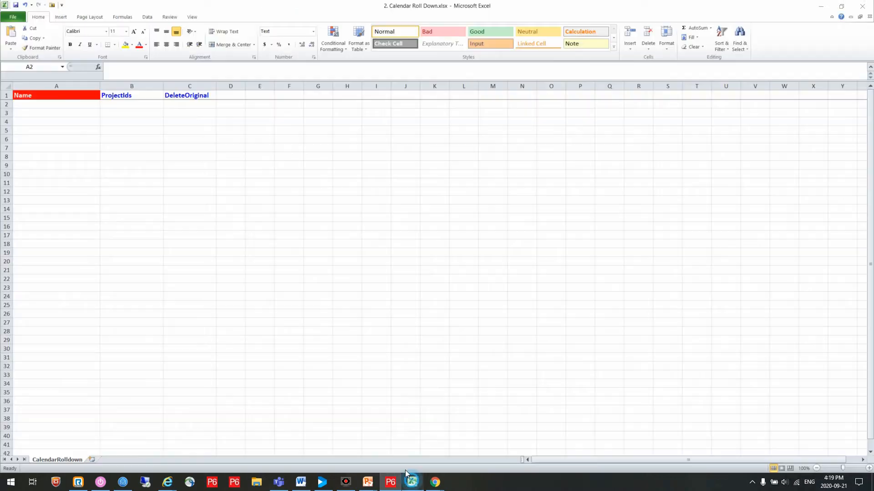
pyautogui.click(78, 106)
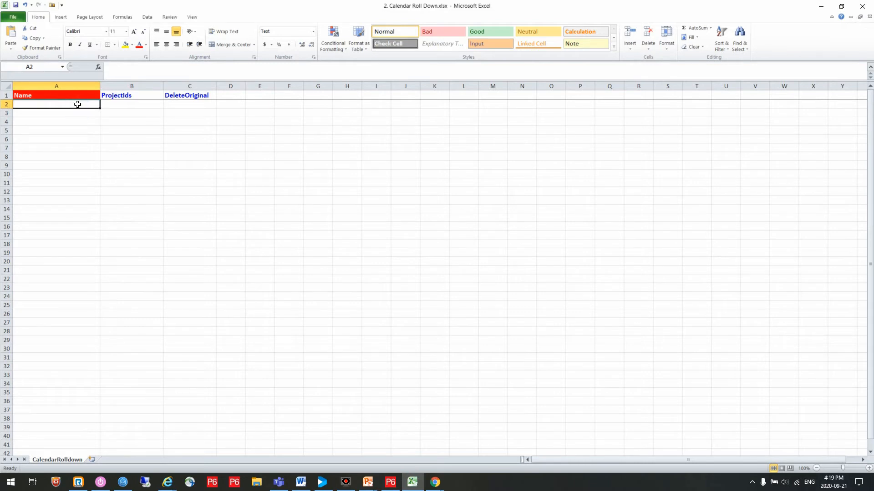
pyautogui.hotkey('ctrl', 'v')
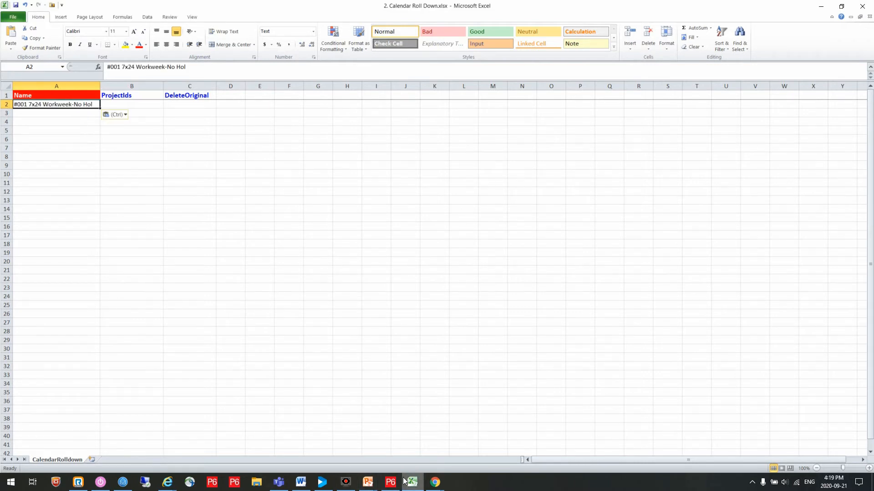
# - Copy the global calendar name "#002 7x24 Workweek-No Hol" from Primavera P6 into cell A3 of the Excel sheet
pyautogui.click(390, 483)
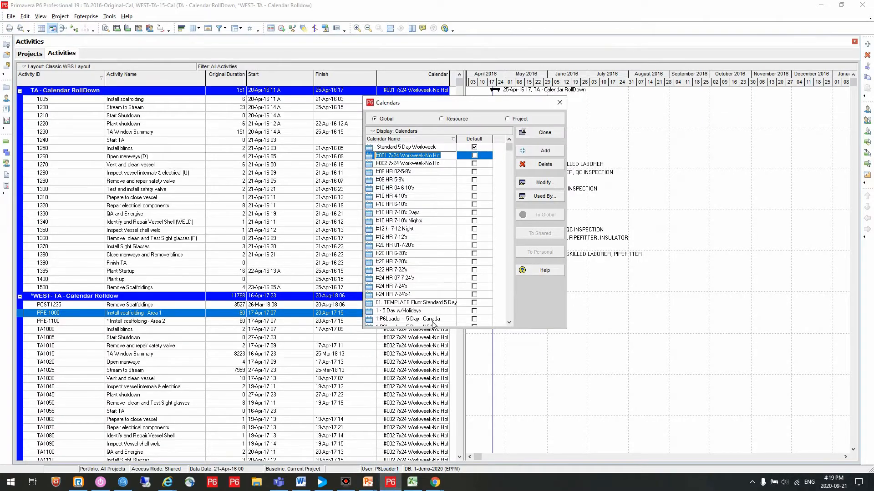
pyautogui.click(441, 163)
pyautogui.click(441, 163)
pyautogui.hotkey('ctrl', 'c')
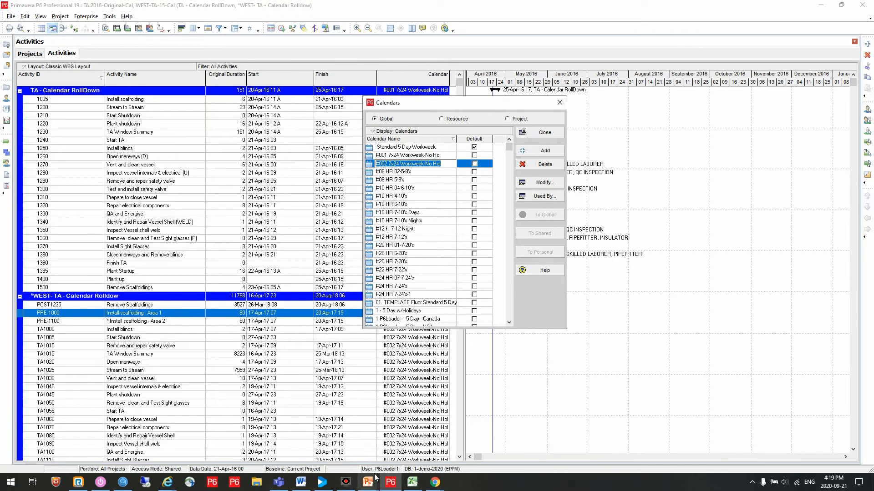
pyautogui.click(412, 482)
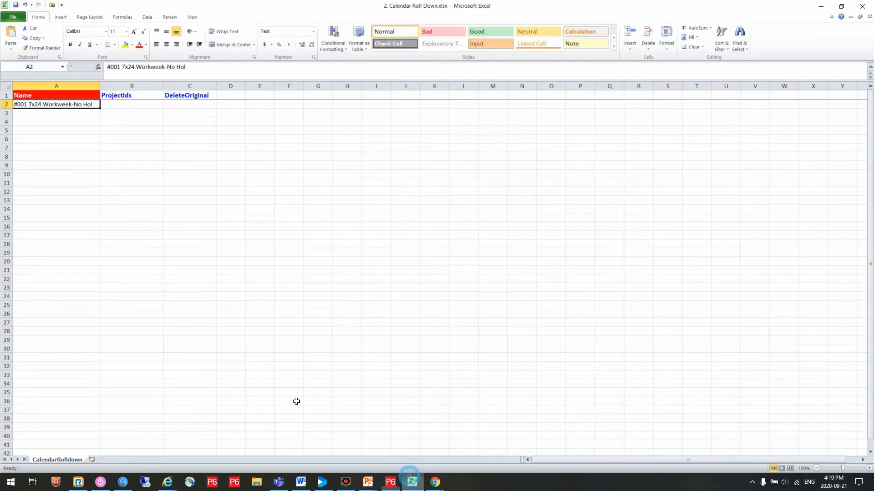
pyautogui.click(55, 113)
pyautogui.hotkey('ctrl', 'v')
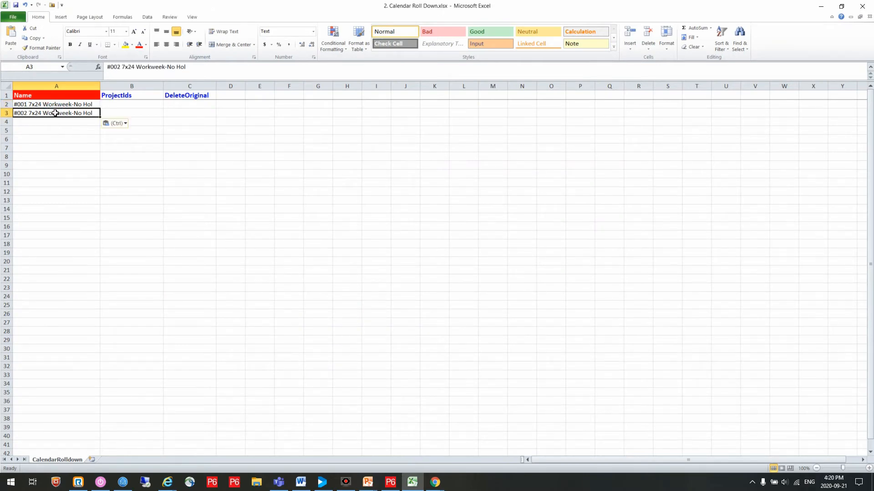
# - Copy the project ID TA.2016-Original-Cal from the Primavera P6 projects list into the ProjectIds cell B2 in Excel
pyautogui.click(126, 106)
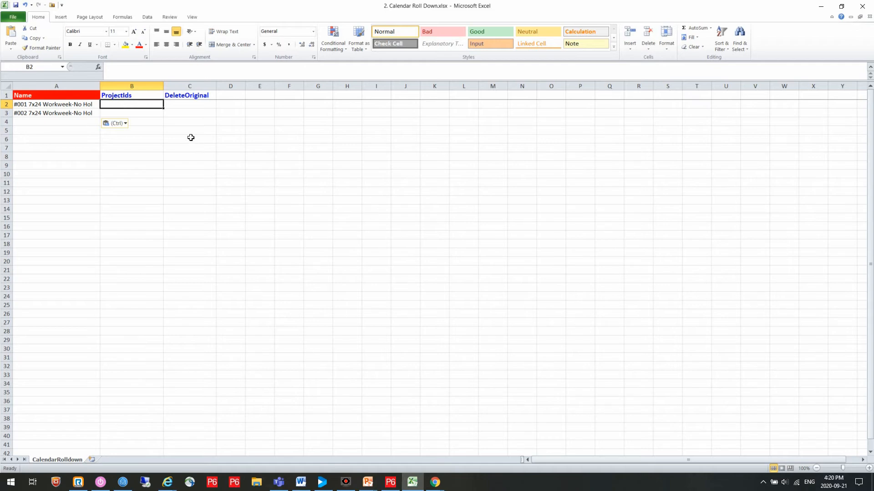
pyautogui.click(134, 84)
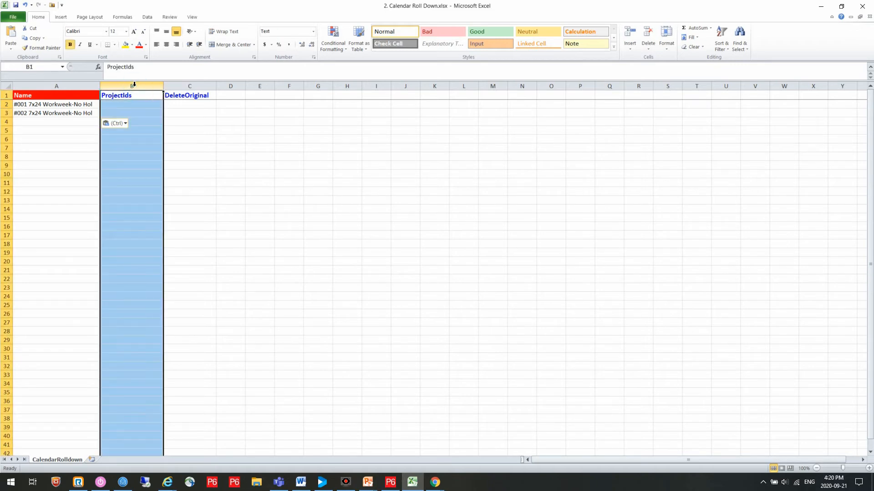
pyautogui.click(144, 105)
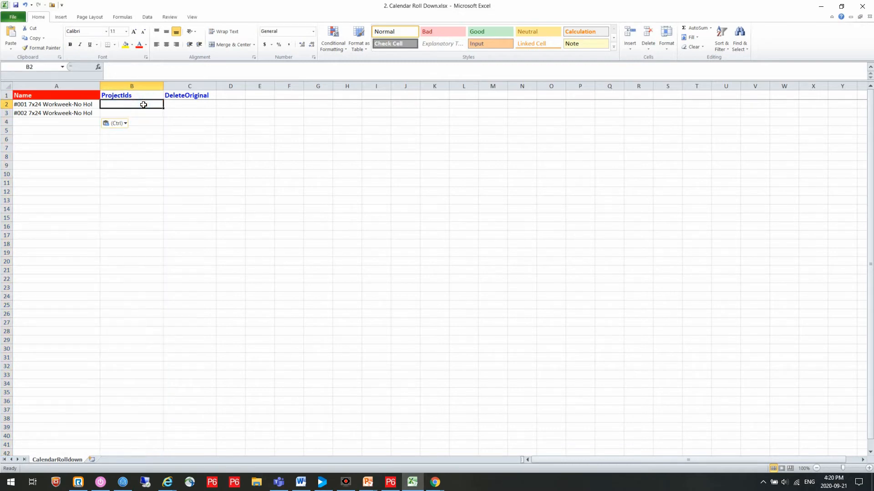
pyautogui.click(390, 482)
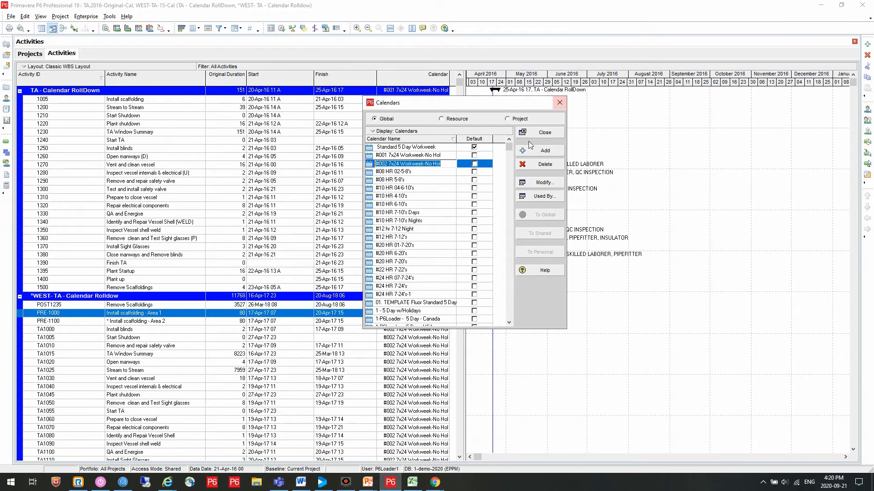
pyautogui.click(537, 132)
pyautogui.click(29, 54)
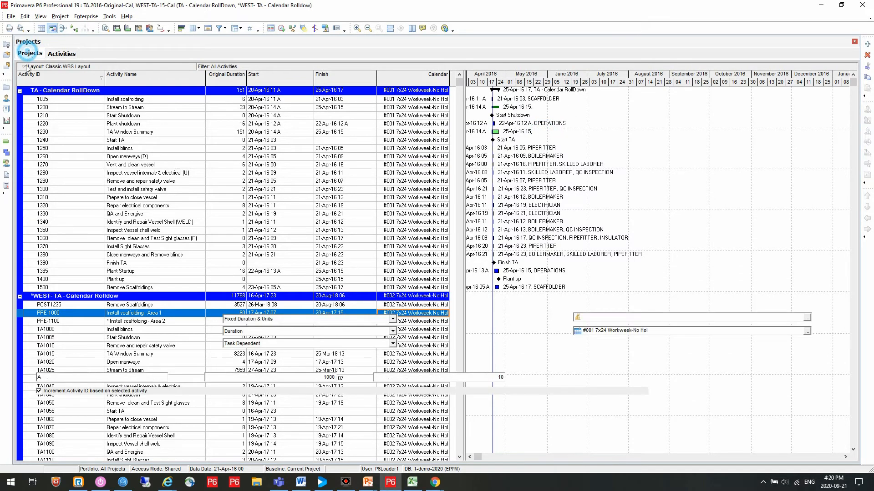
pyautogui.click(90, 219)
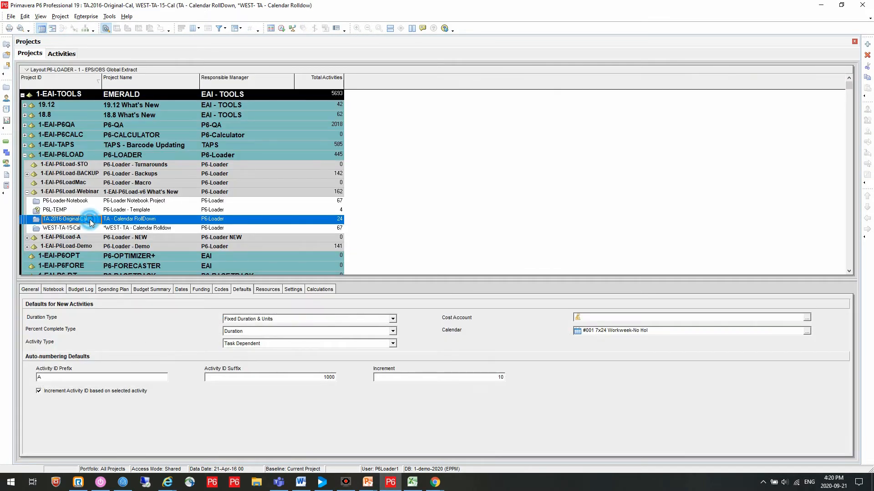
pyautogui.moveTo(89, 219); pyautogui.dragTo(42, 219)
pyautogui.hotkey('ctrl', 'c')
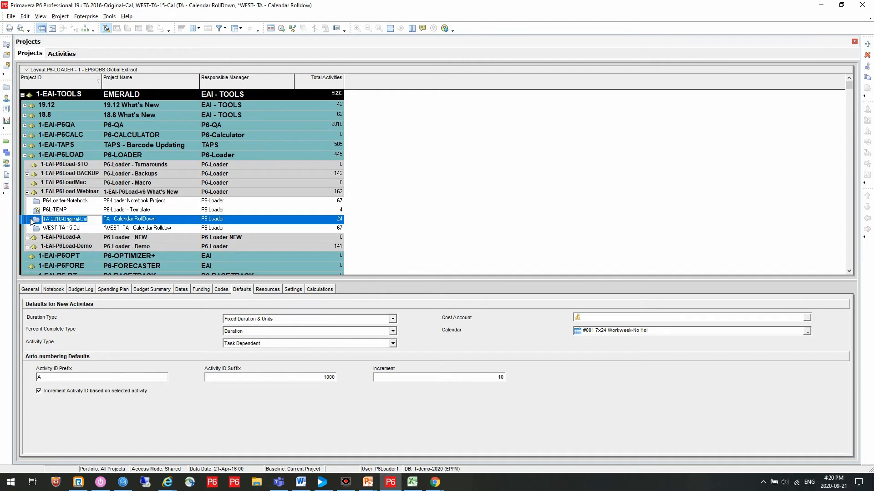
pyautogui.click(412, 483)
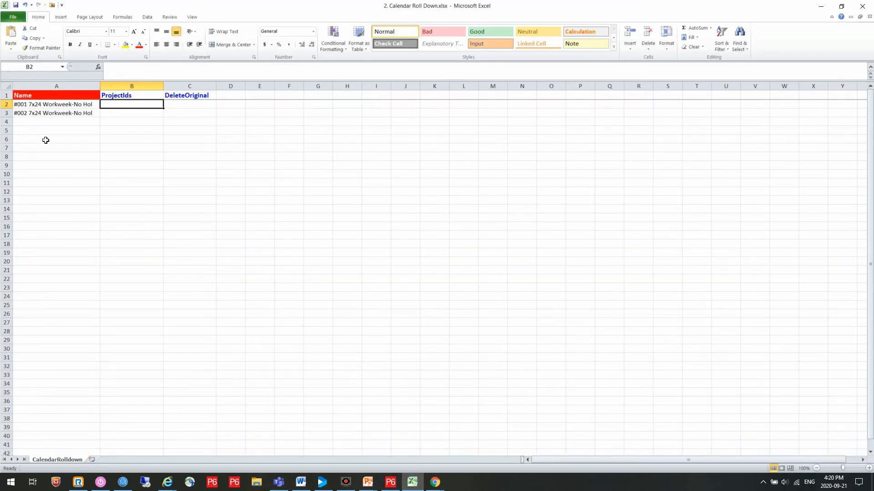
pyautogui.click(125, 104)
pyautogui.hotkey('ctrl', 'v')
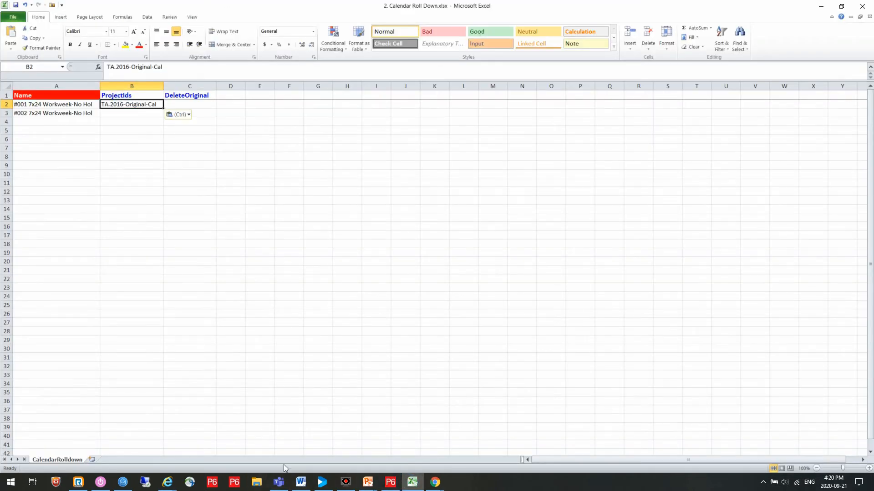
# - Copy the project ID WEST-TA-15-Cal from Primavera P6 into the ProjectIds cell B3 in Excel
pyautogui.click(390, 483)
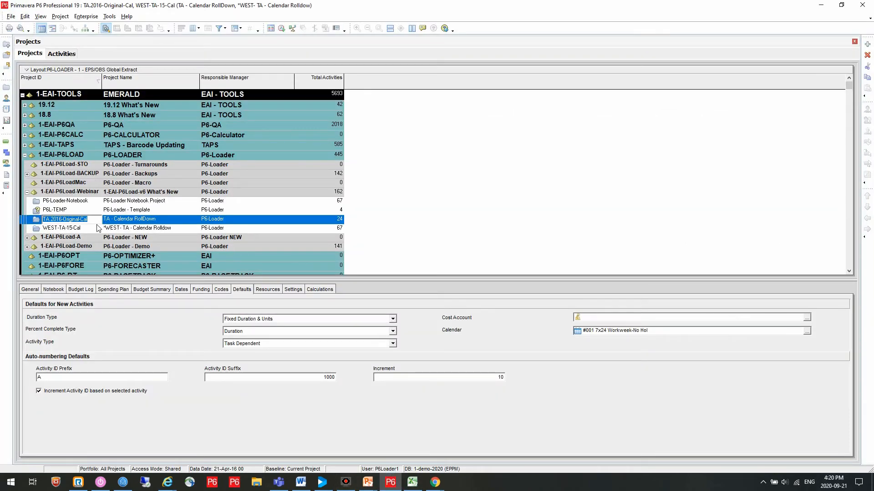
pyautogui.click(84, 229)
pyautogui.click(84, 230)
pyautogui.hotkey('ctrl', 'c')
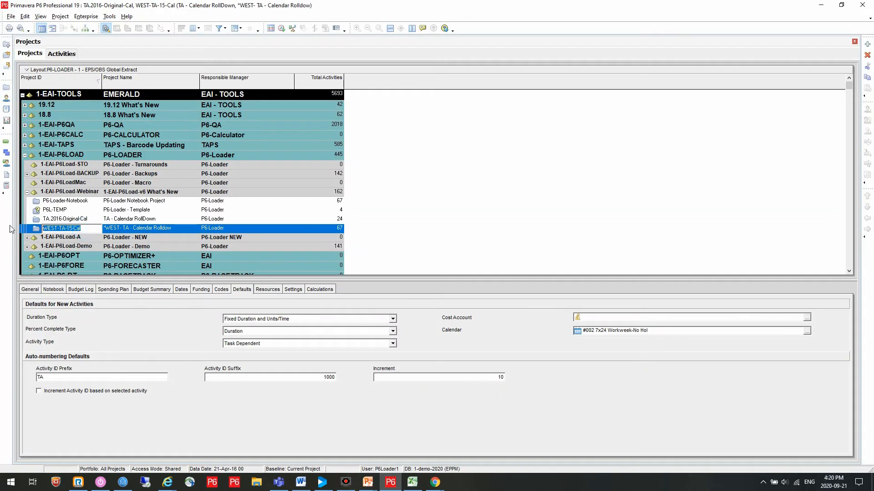
pyautogui.click(413, 482)
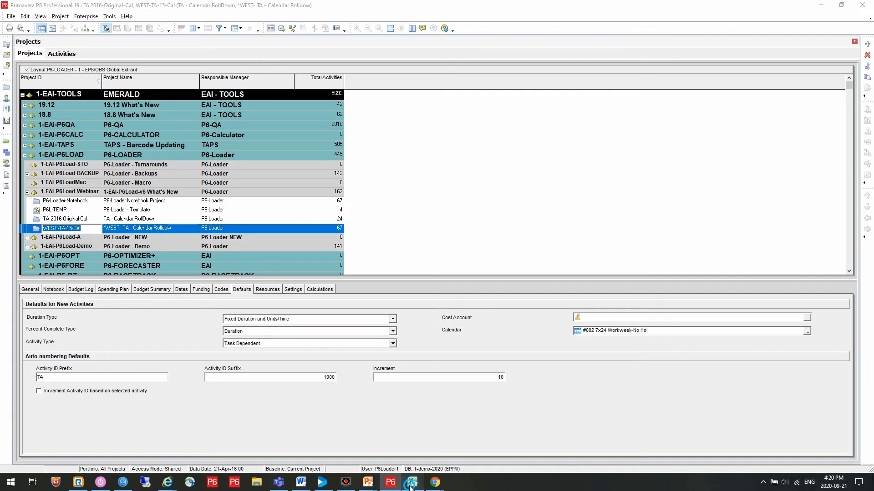
pyautogui.click(144, 114)
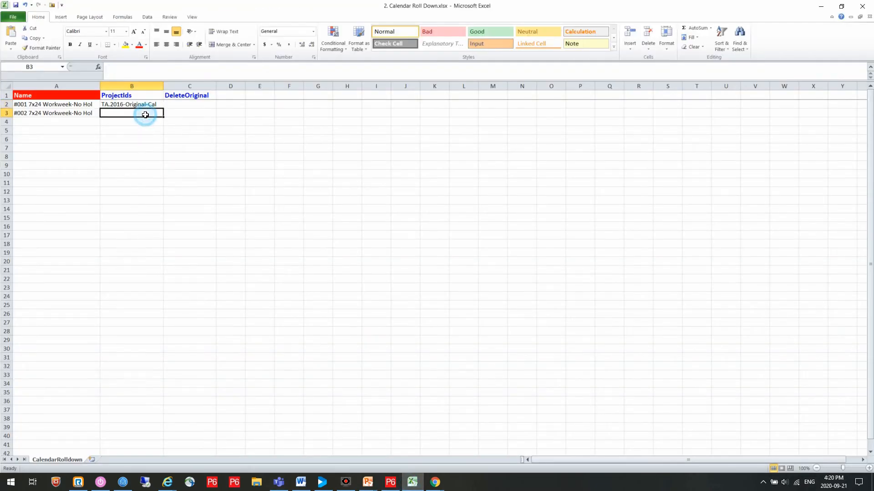
pyautogui.hotkey('ctrl', 'v')
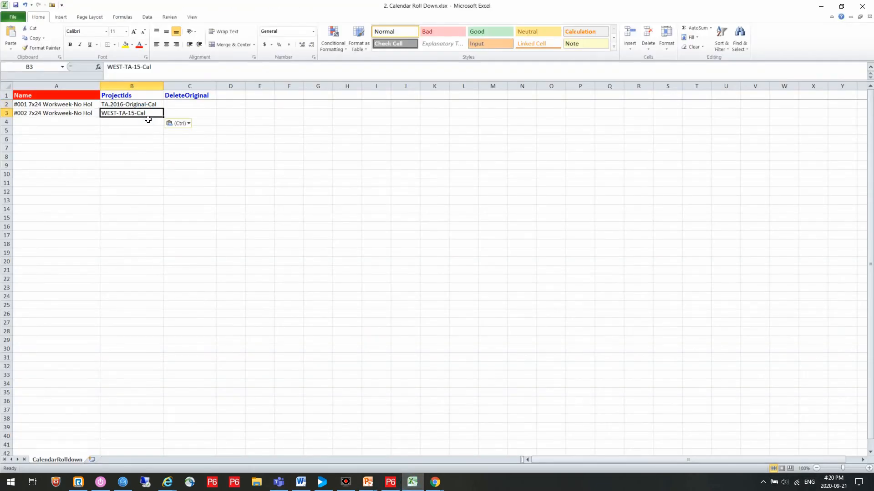
# - Set DeleteOriginal to FALSE for calendar #001 in C2 and TRUE for calendar #002 in C3
pyautogui.click(210, 104)
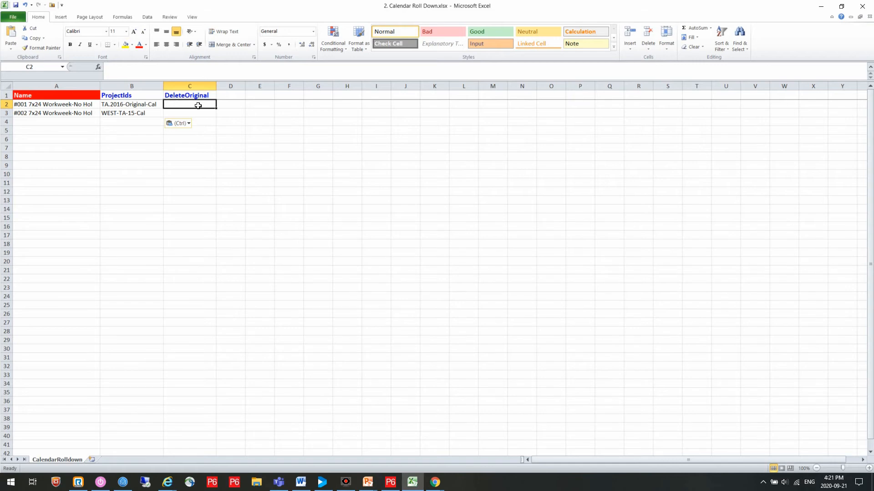
pyautogui.write('FALSE')
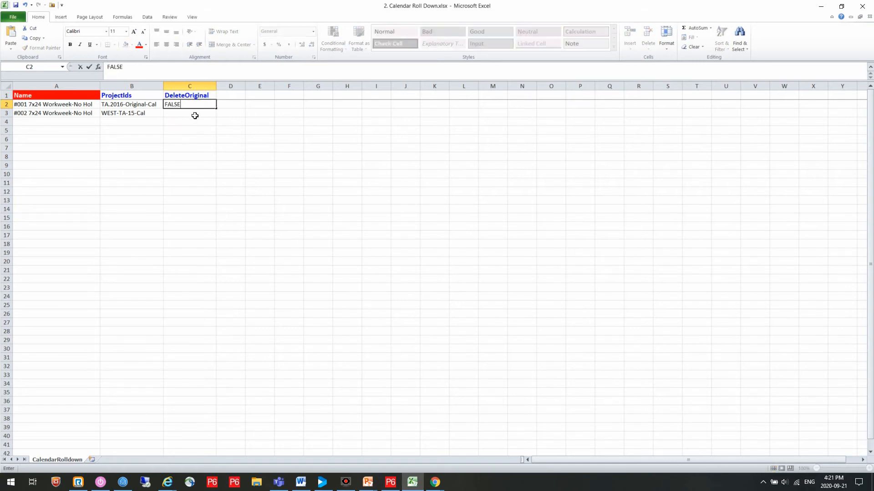
pyautogui.click(194, 116)
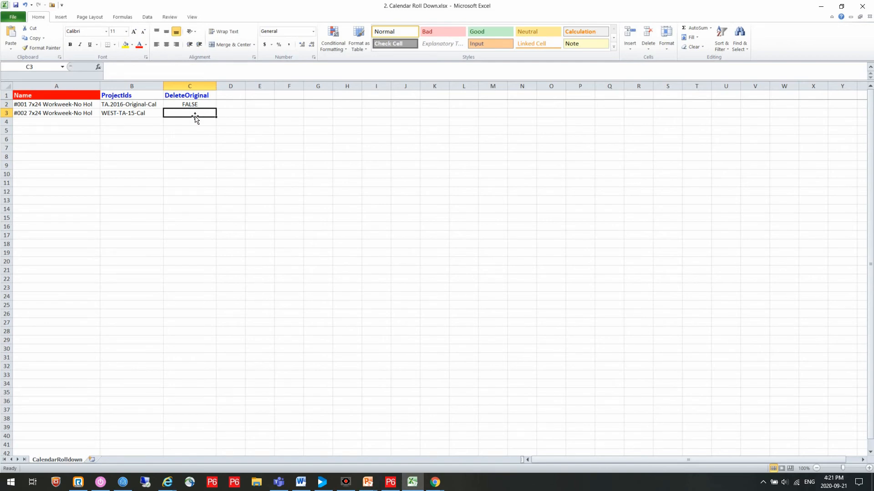
pyautogui.write('TRUE')
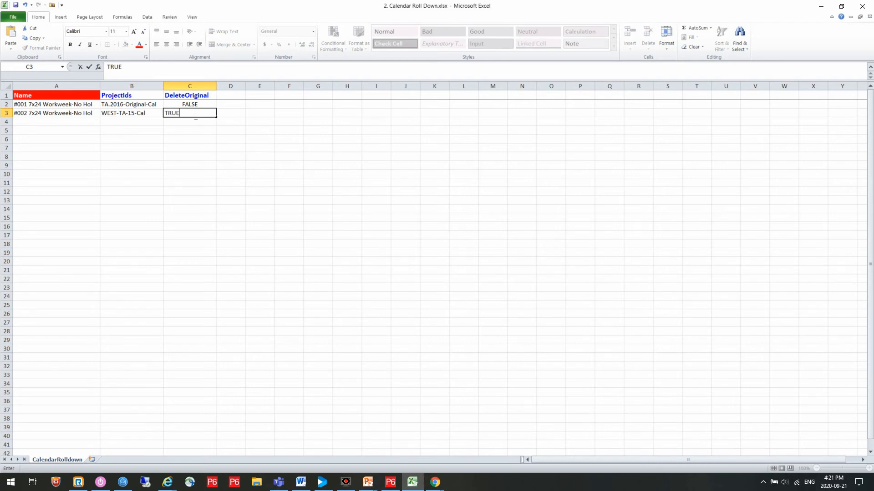
pyautogui.press('Tab')
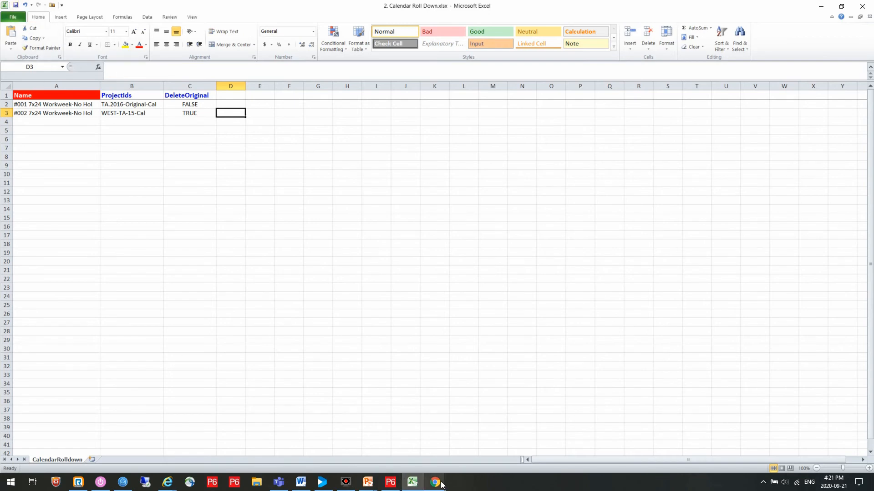
# - Switch to P6-Loader in Chrome and upload the file 2. Calendar Roll Down.xlsx
pyautogui.moveTo(441, 485)
pyautogui.click(475, 436)
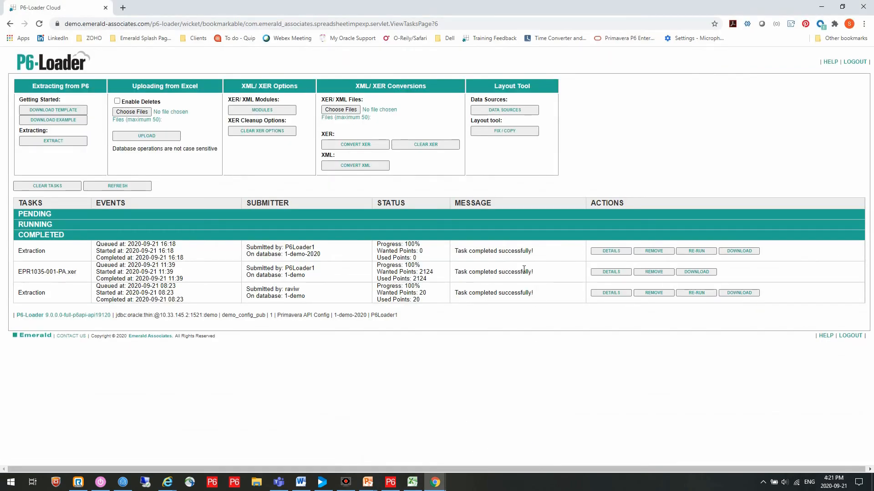
pyautogui.click(131, 112)
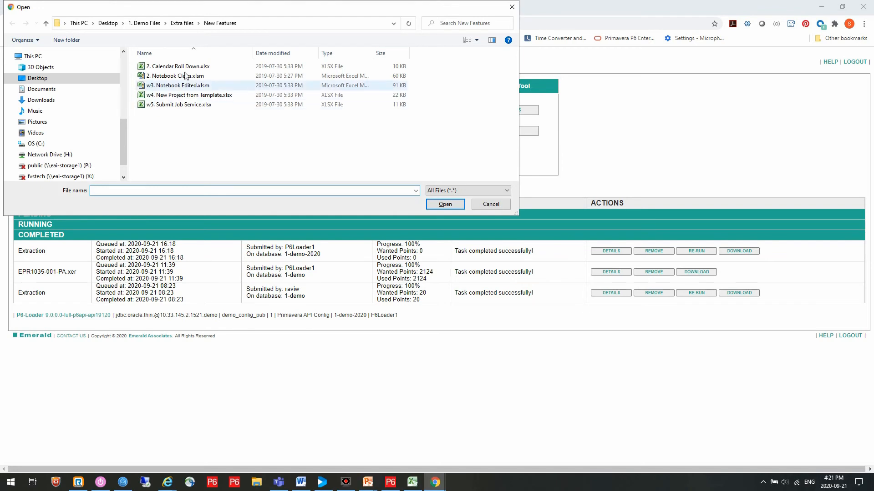
pyautogui.click(178, 66)
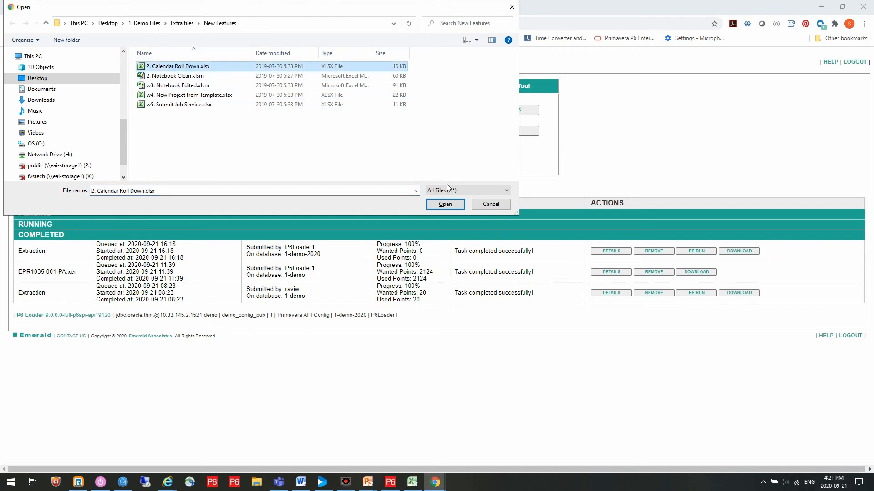
pyautogui.click(444, 204)
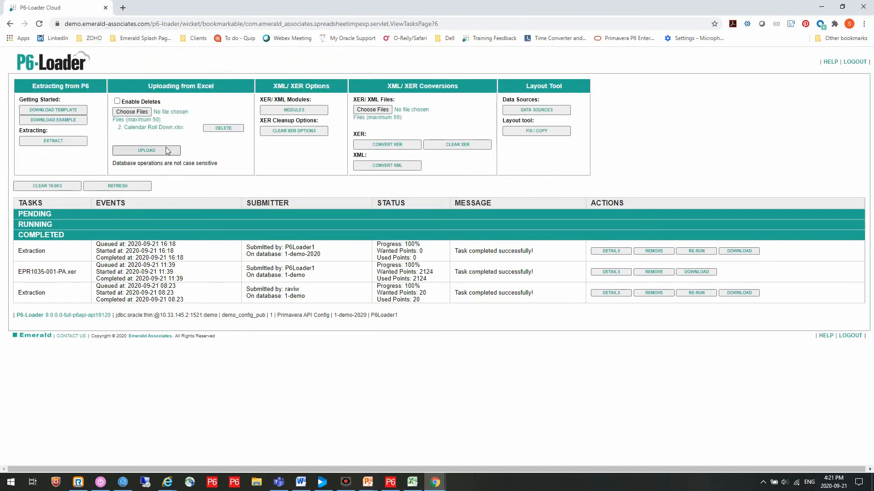
pyautogui.click(167, 151)
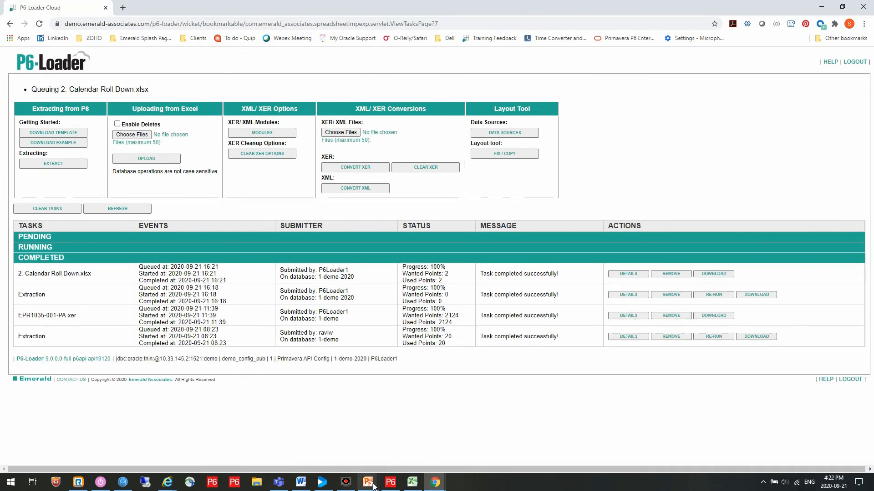
# - Switch to Primavera P6 and check the global calendar list and the project calendars for the rolled-down calendars
pyautogui.click(390, 484)
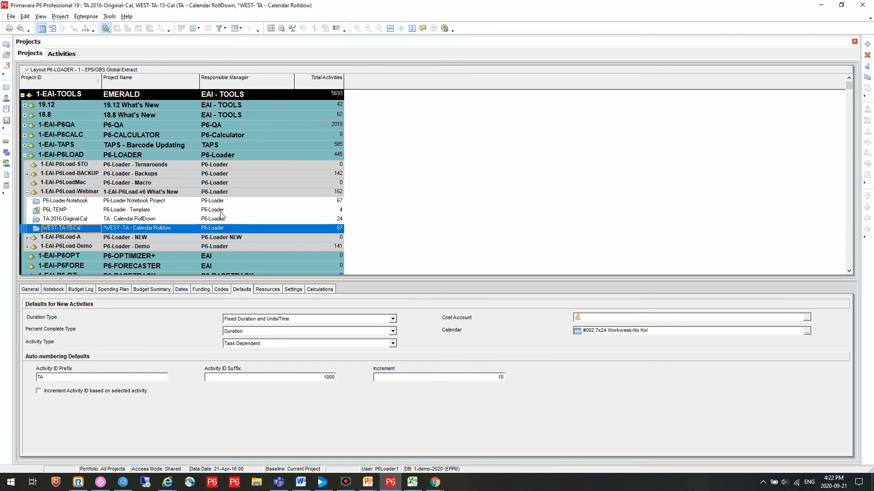
pyautogui.click(81, 17)
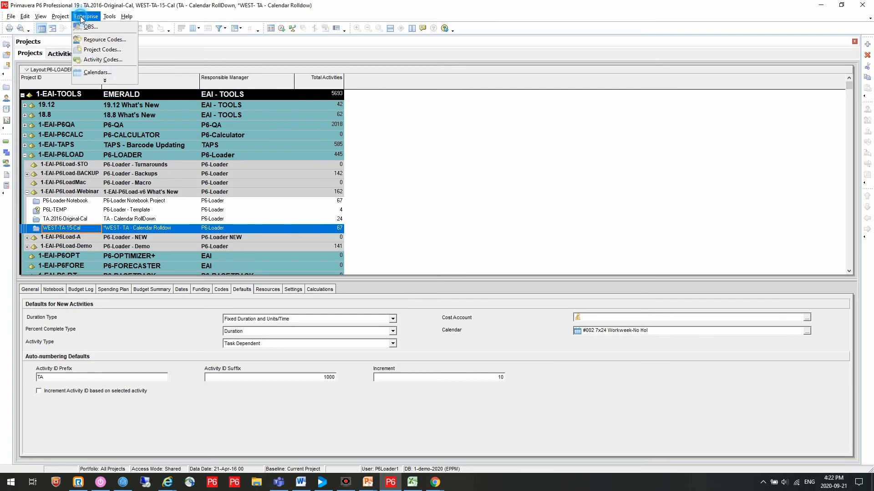
pyautogui.click(106, 73)
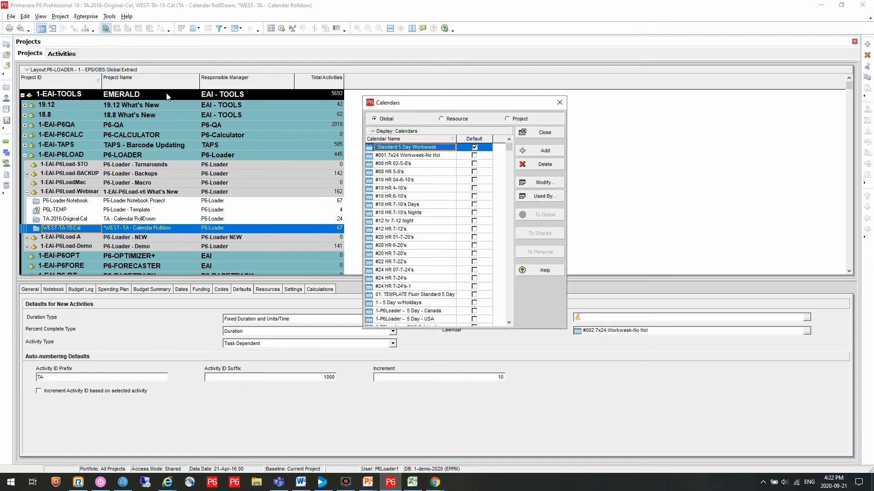
pyautogui.click(429, 155)
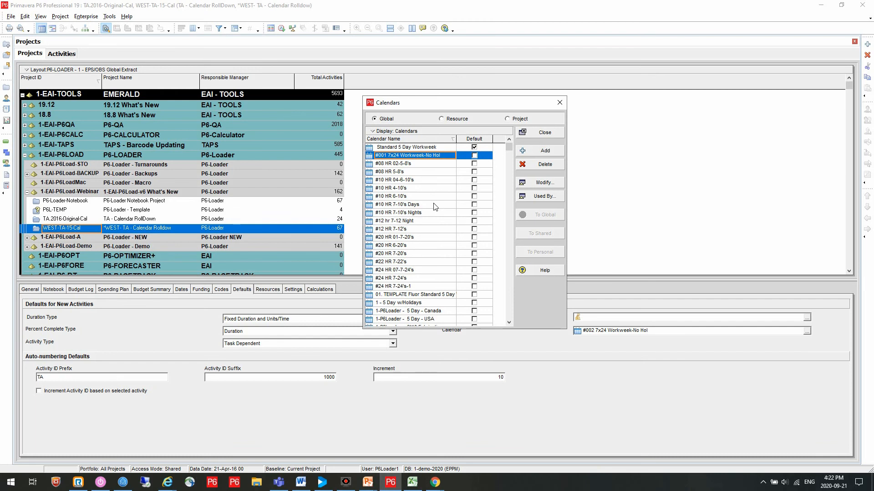
pyautogui.click(521, 120)
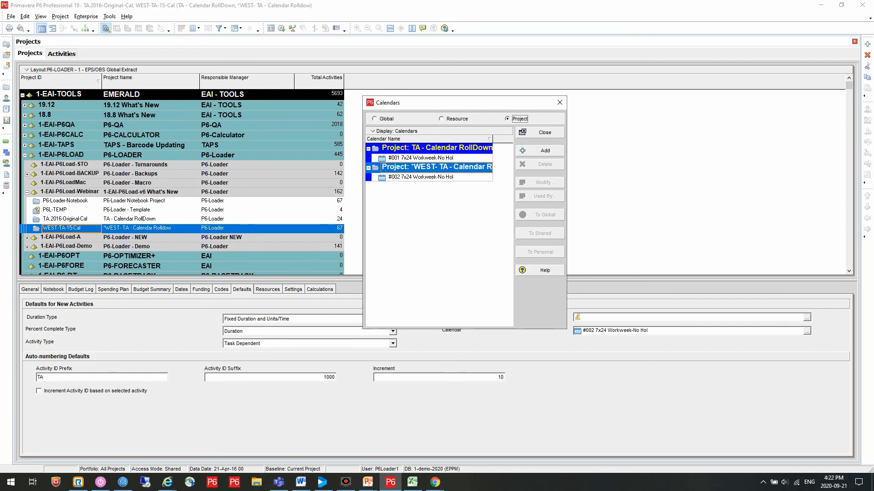
pyautogui.hotkey('alt', 'Tab')
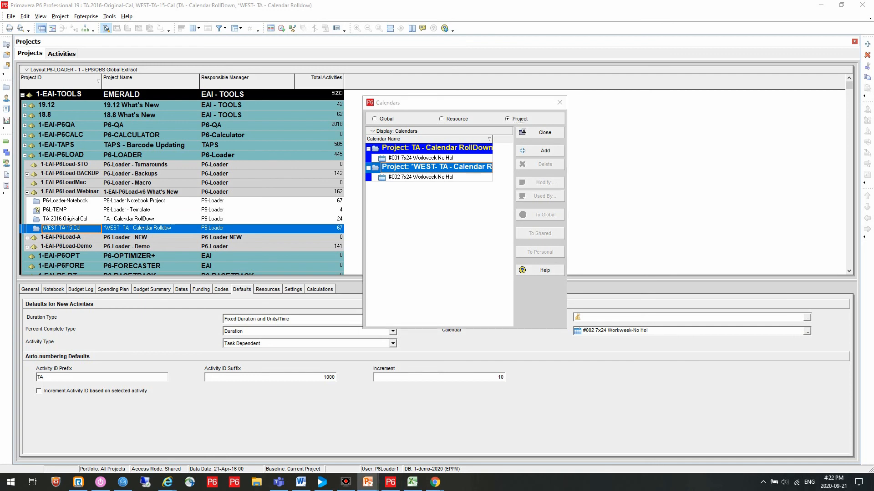